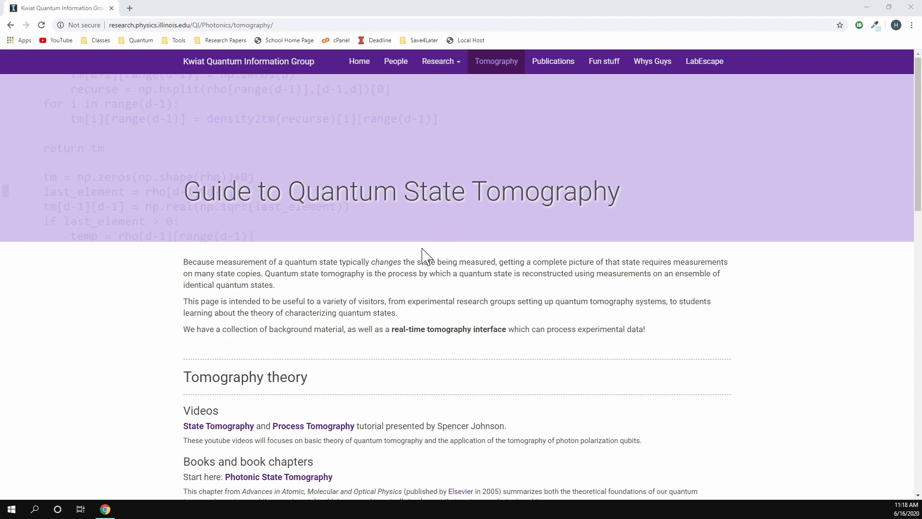
Scroll the Tomography guide past the theory to the Python Code and MATLAB Code sections.
scroll(422, 255, down, 5)
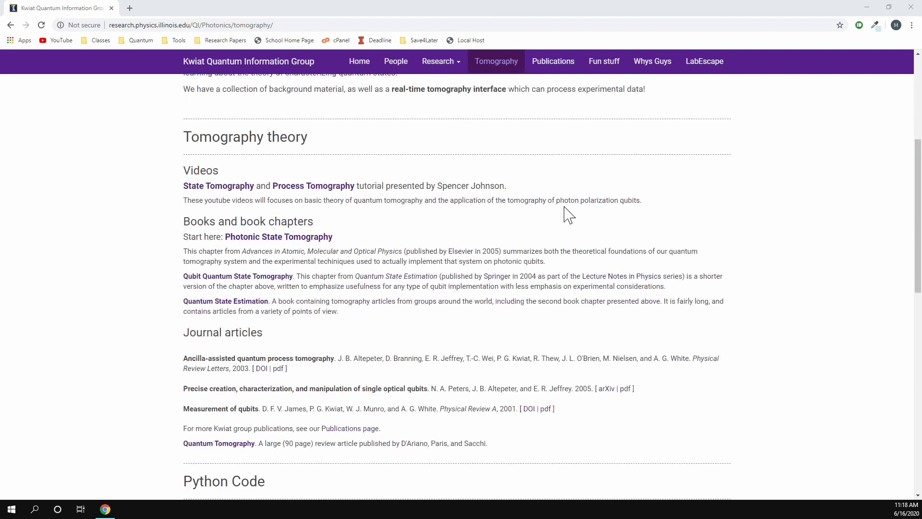
scroll(684, 216, down, 3)
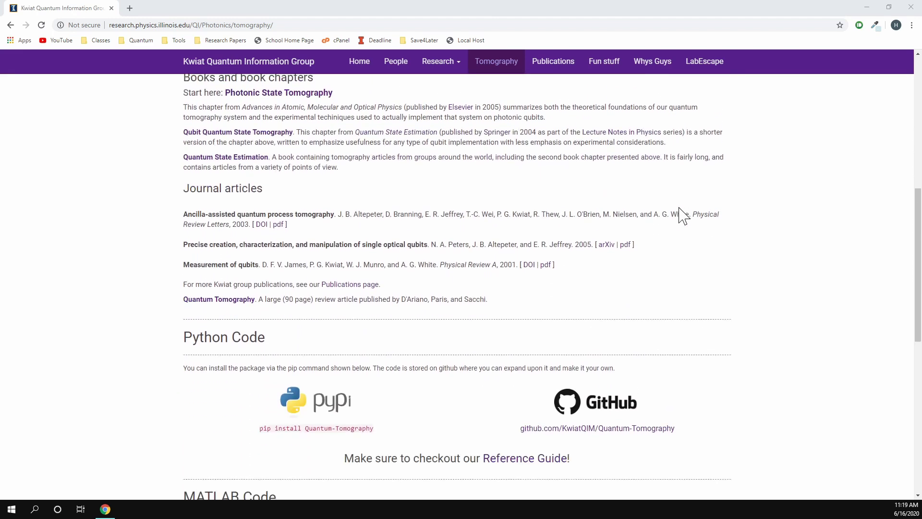
scroll(686, 216, up, 1)
scroll(686, 216, up, 2)
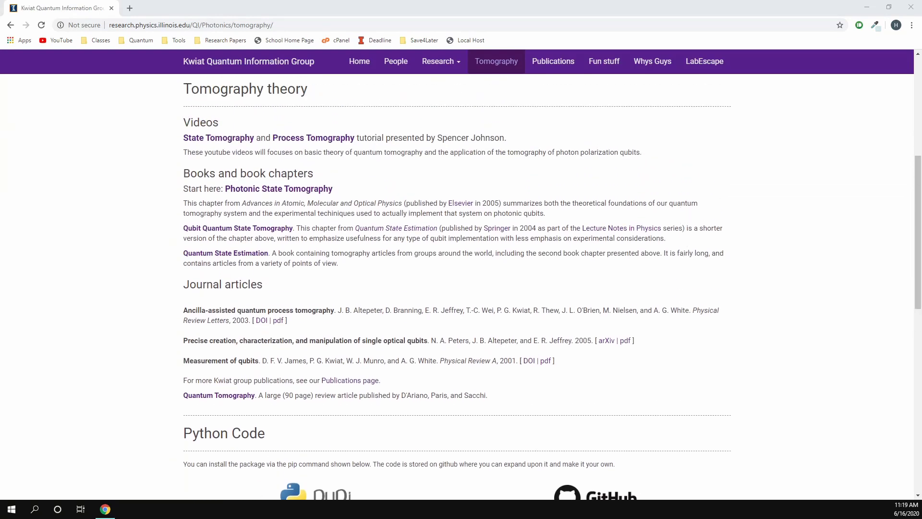
scroll(459, 188, down, 3)
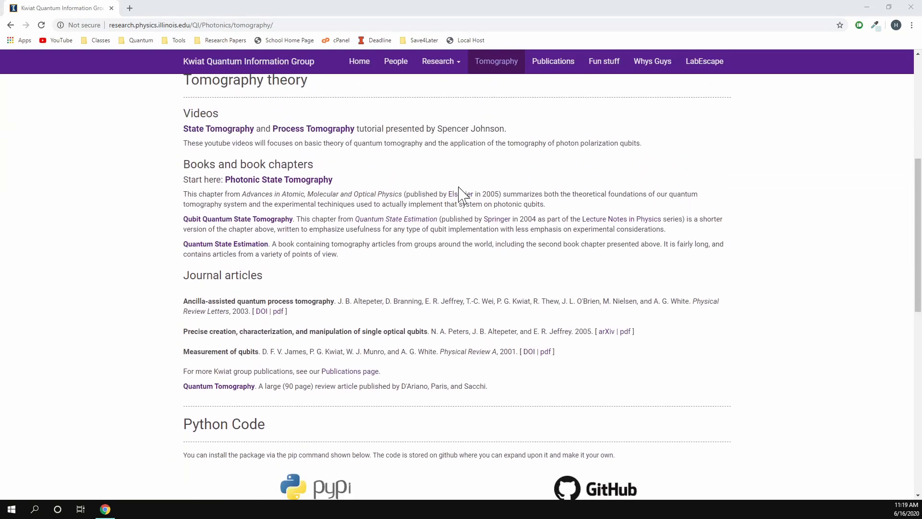
scroll(459, 194, down, 3)
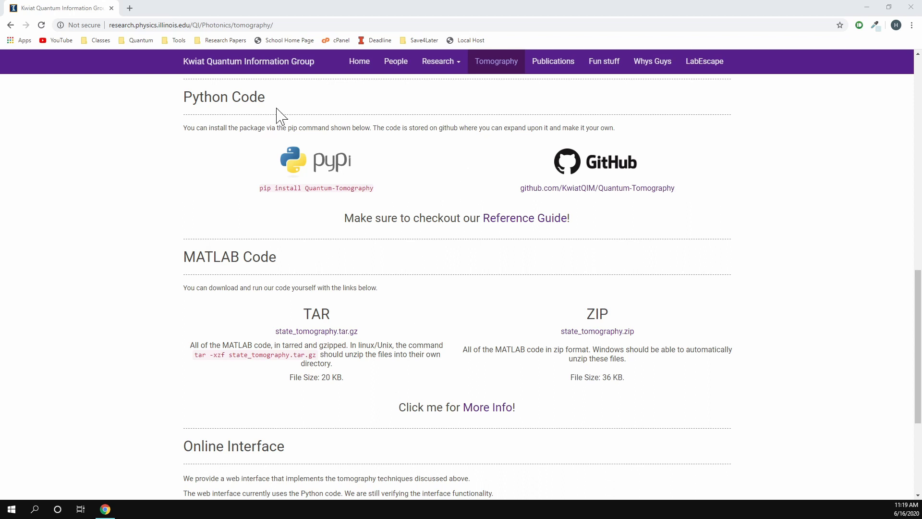
Scroll past MATLAB Code to the Online Interface section and its Open Tomography Interface button.
scroll(299, 282, down, 3)
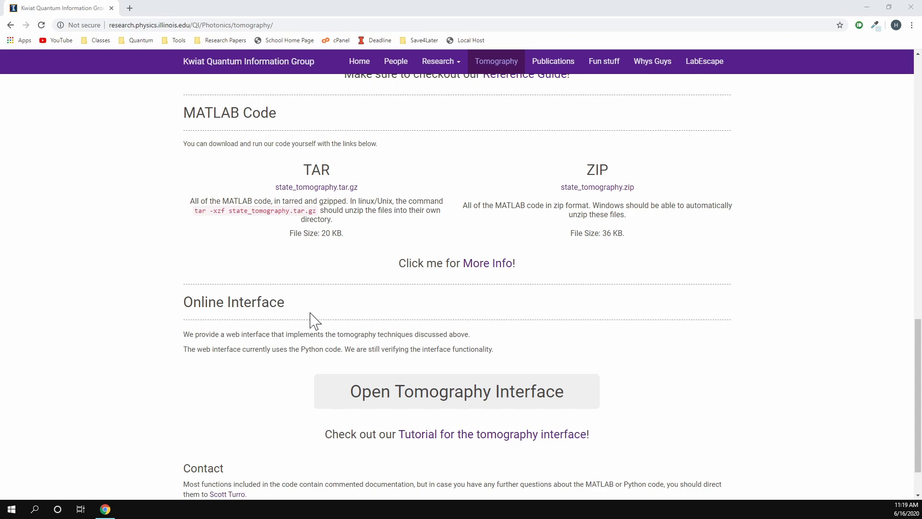
scroll(309, 317, up, 4)
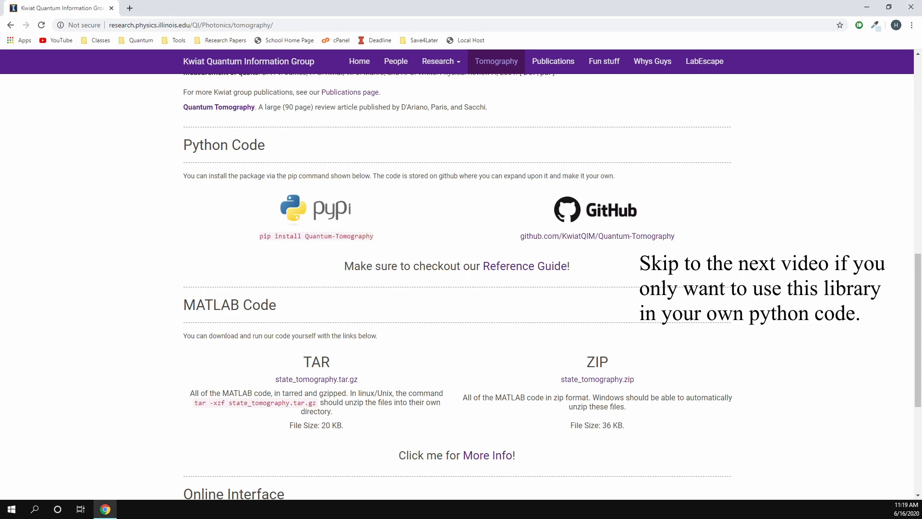
scroll(504, 336, down, 5)
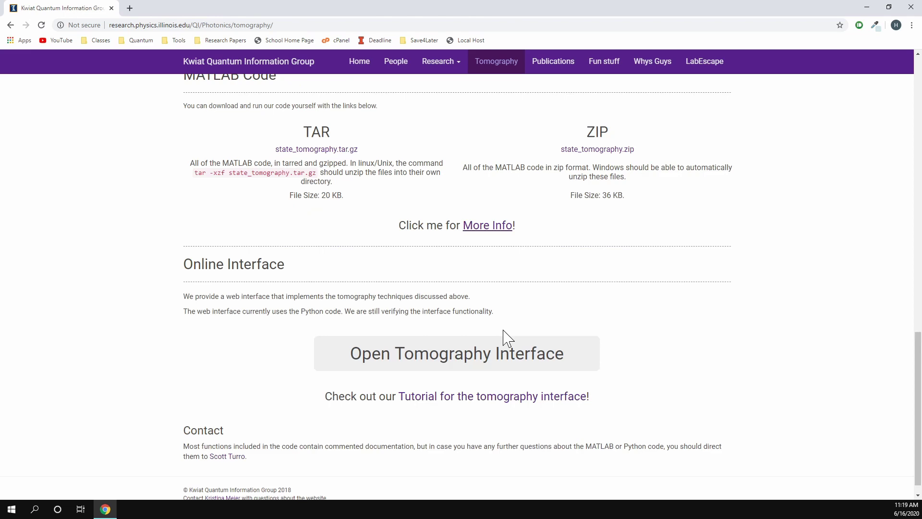
Open the two-qubit Tomography Interface in a new tab and select the first Coincidences cell.
click(499, 351)
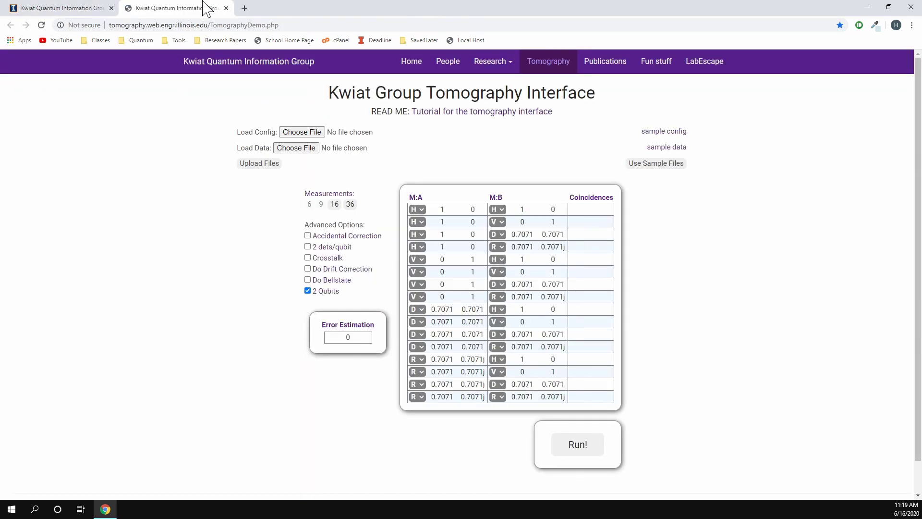
mouse_move(493, 61)
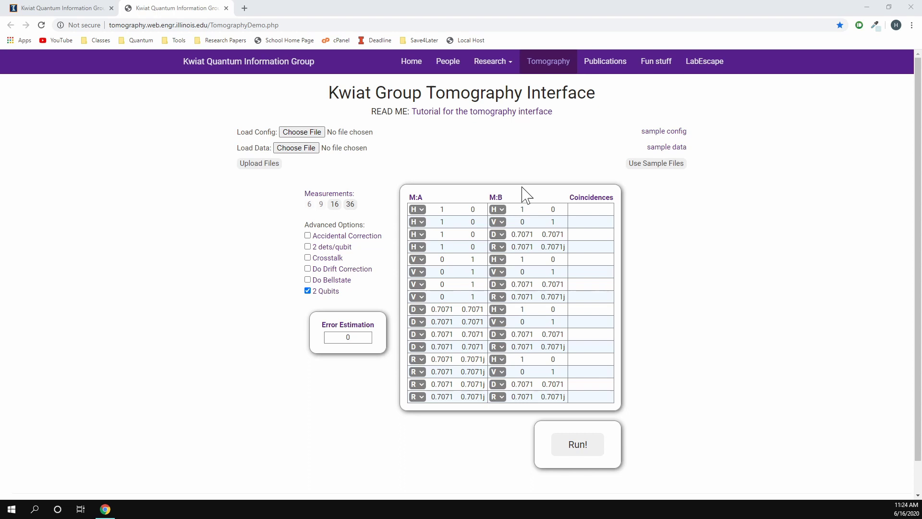
click(591, 209)
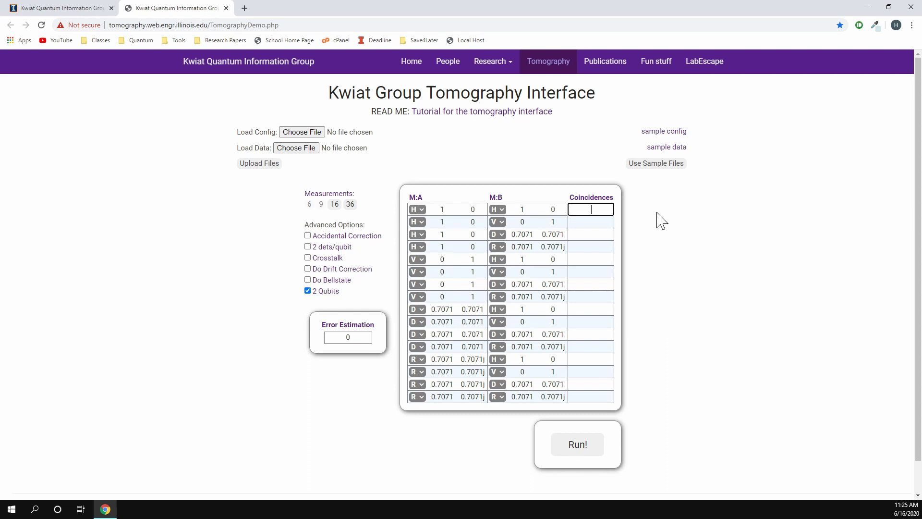
Enter the 16 coincidence counts, from 500 for the first measurement to 125 for the last.
text(500)
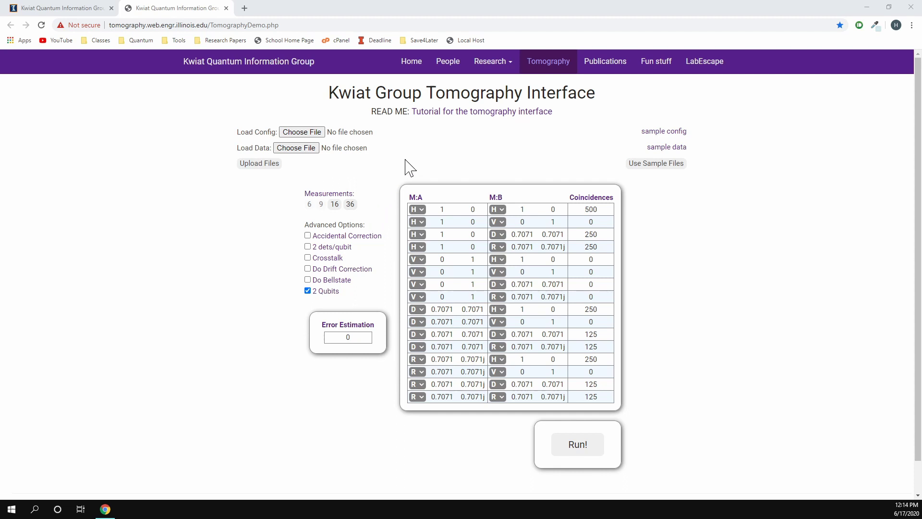
View the sample data file, then return to the Tomography guide and scroll the Reference Guide contents.
click(677, 148)
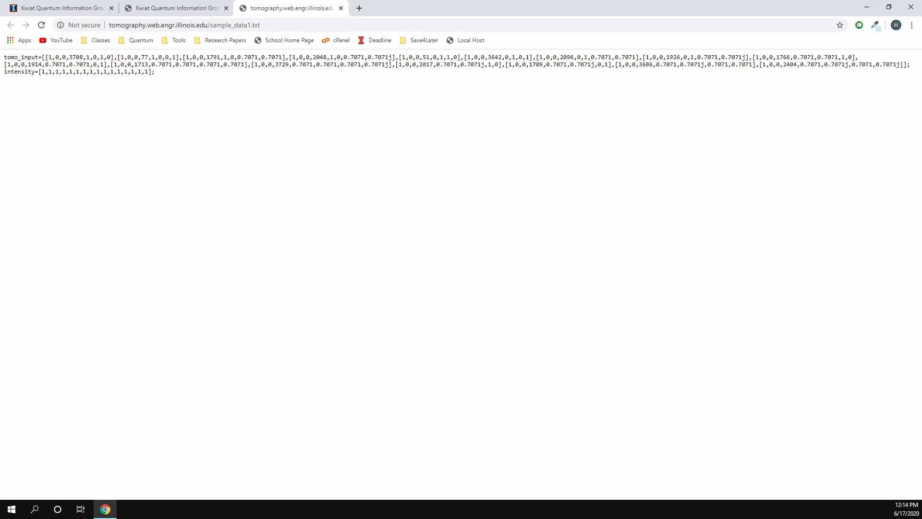
click(68, 8)
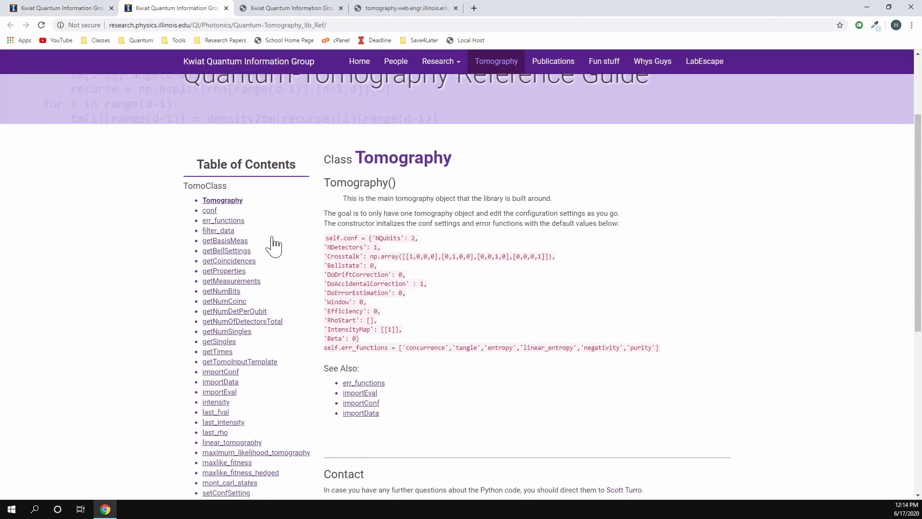
scroll(273, 245, down, 2)
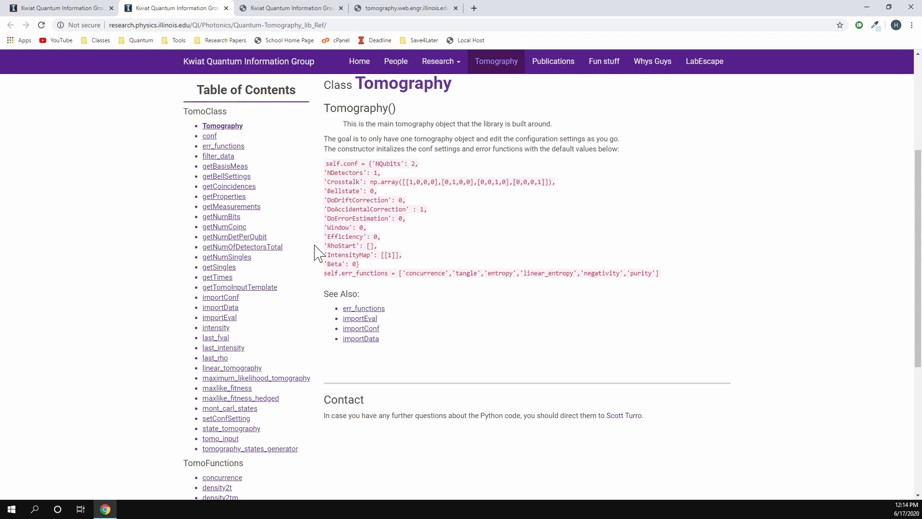
scroll(316, 319, down, 3)
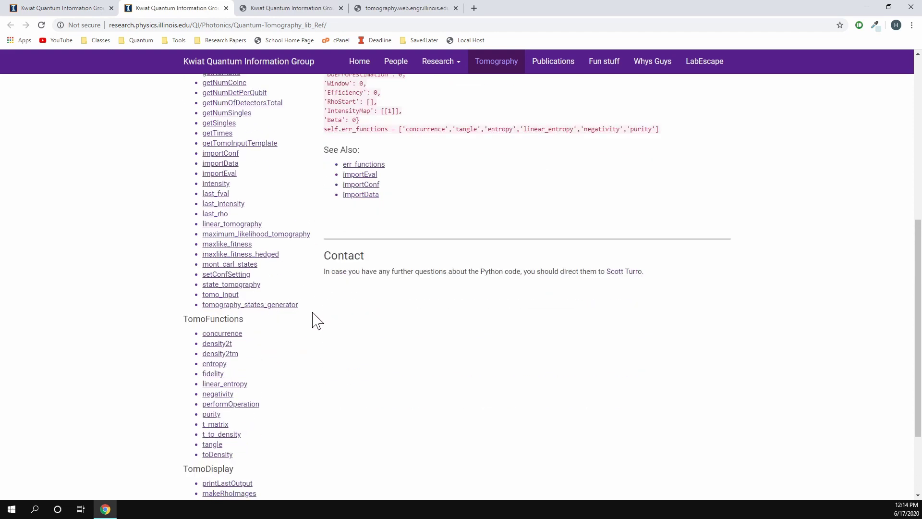
scroll(317, 319, down, 2)
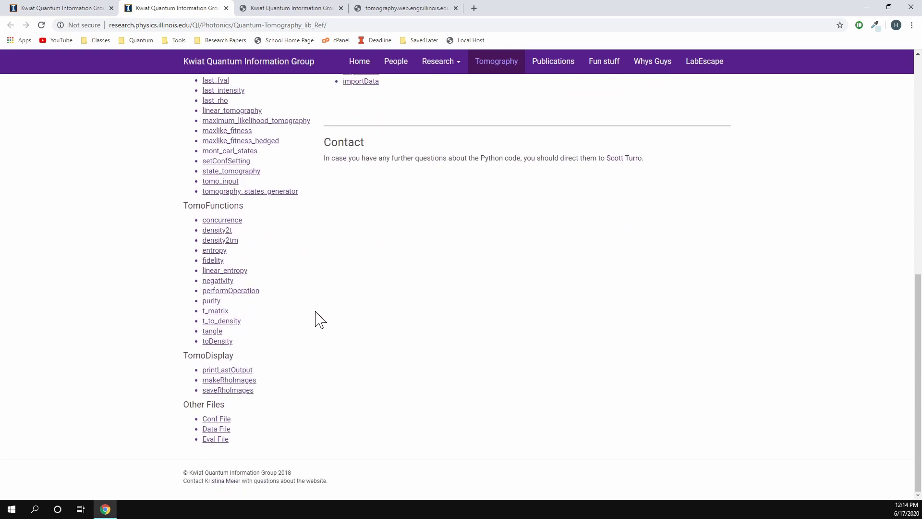
Read the Conf File and Data File format descriptions, ending on the Eval File section.
click(216, 419)
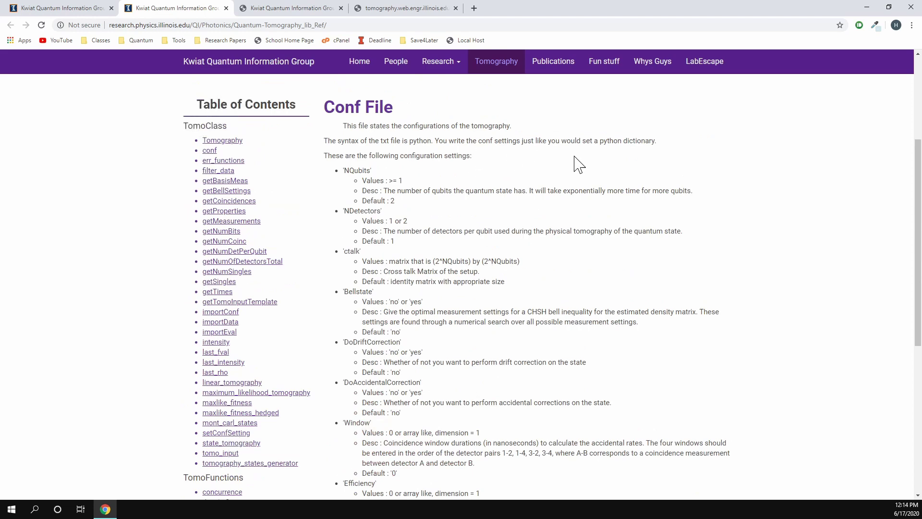
scroll(579, 164, down, 7)
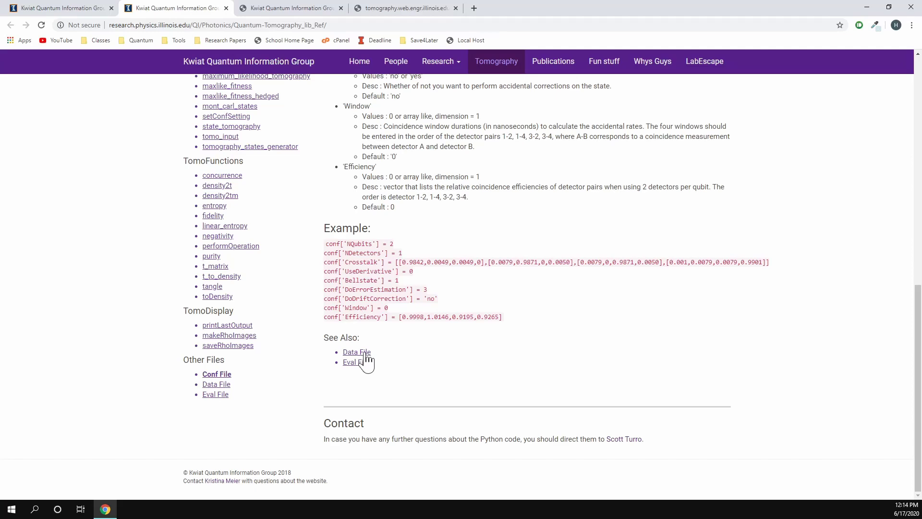
click(365, 353)
scroll(418, 404, down, 1)
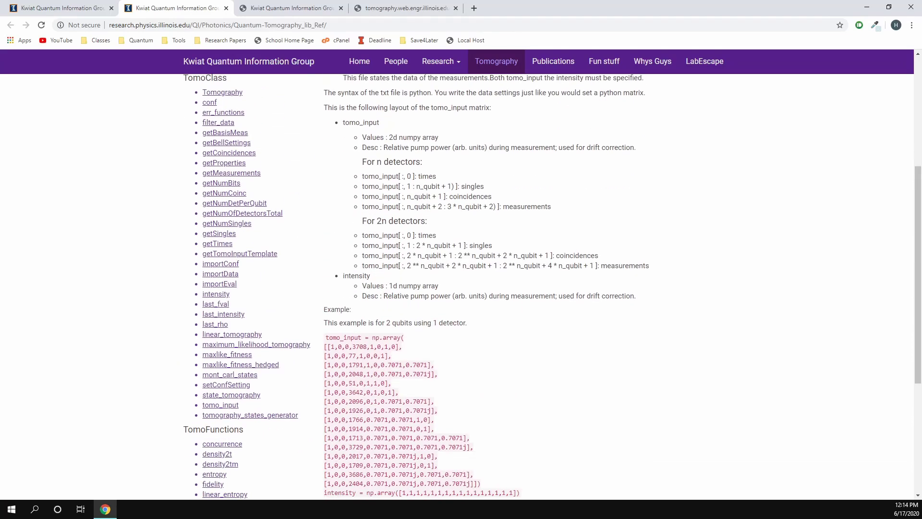
scroll(422, 407, down, 3)
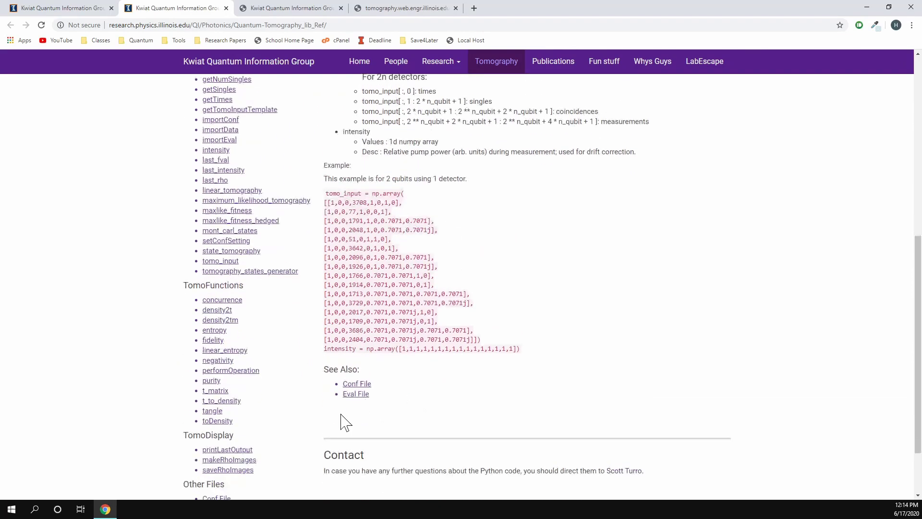
scroll(222, 471, down, 2)
click(215, 439)
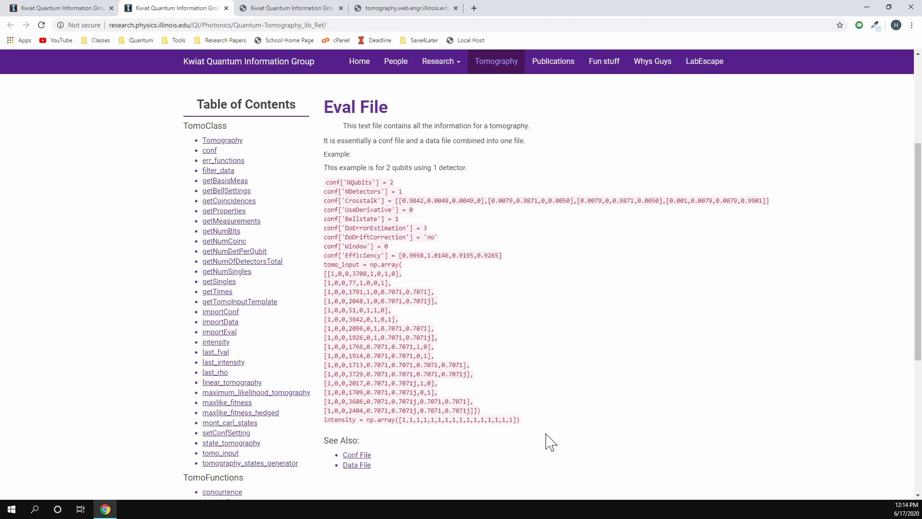
Return to the Tomography Interface tab and set Error Estimation to 3.
click(316, 8)
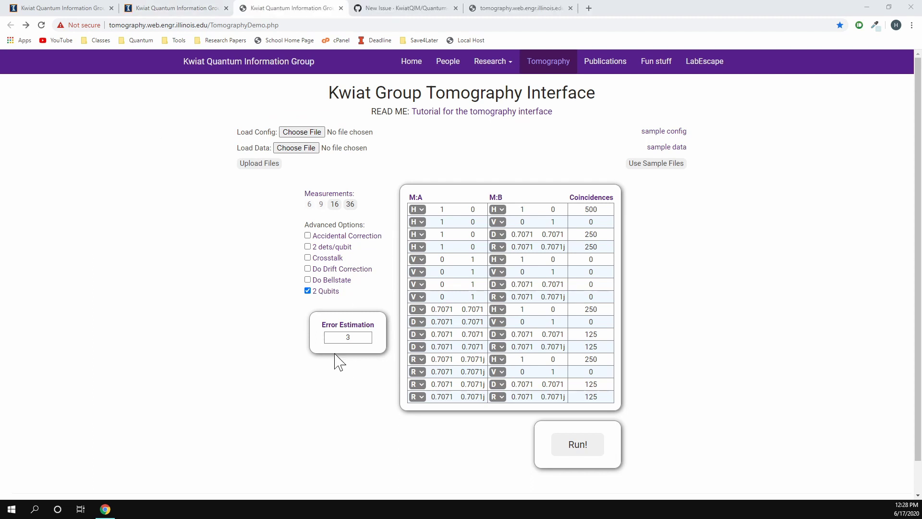
mouse_move(345, 327)
Submit the entered counts and run Calculate tomography on the configured data.
click(577, 445)
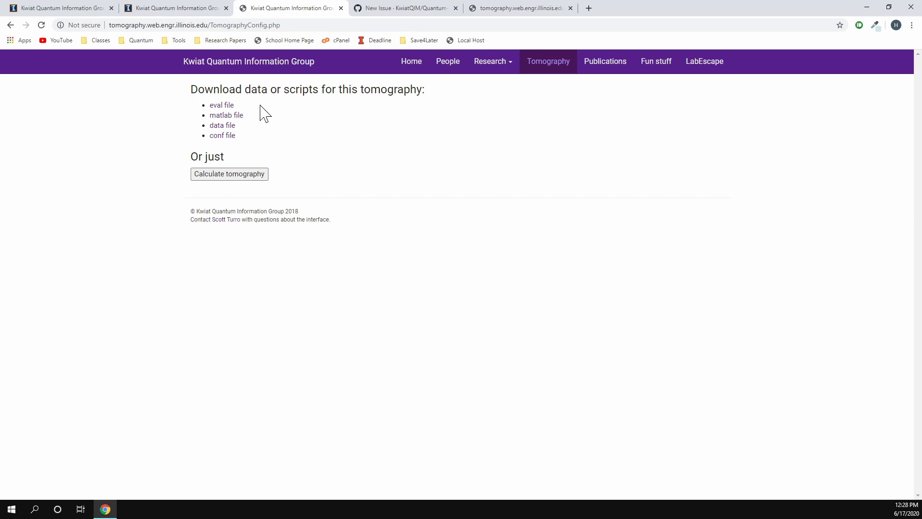
click(258, 174)
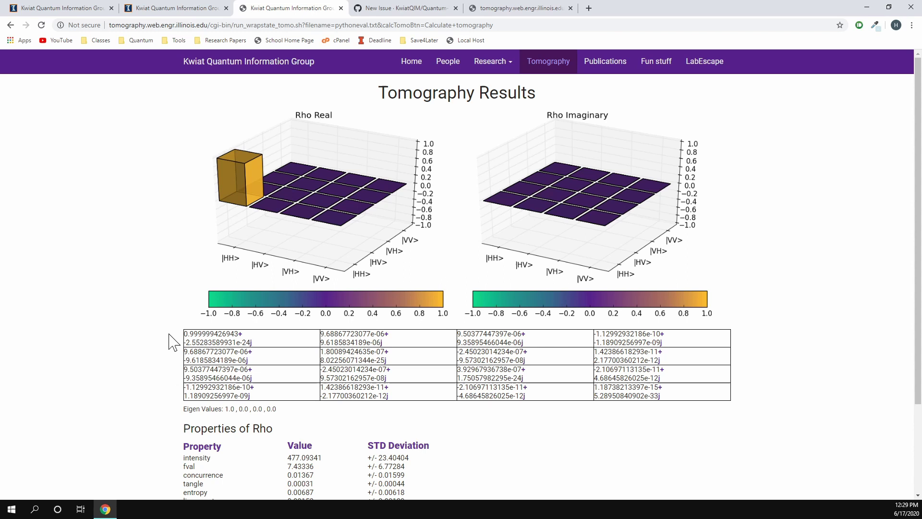
Scroll the Tomography Results down to the Properties of Rho table.
scroll(173, 342, down, 3)
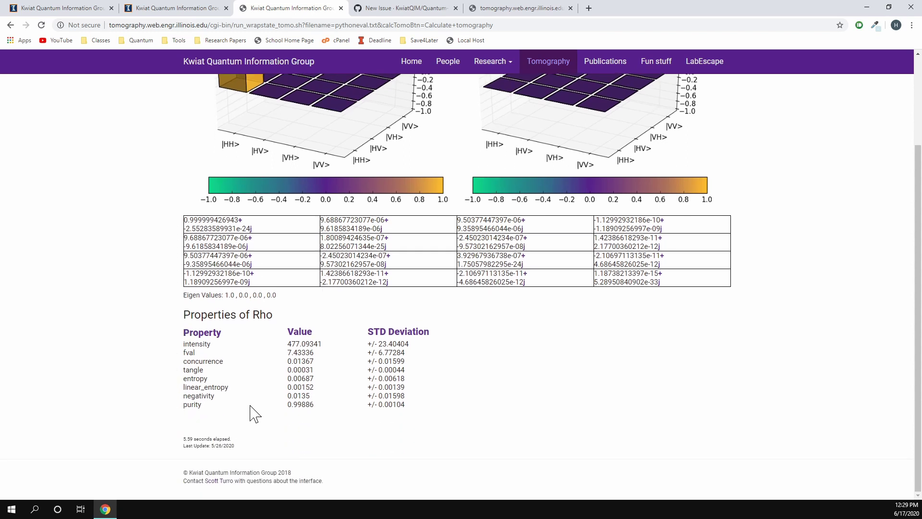
mouse_move(202, 343)
View the pythoneval.txt eval file's tomo_input and conf settings, then return to the download links.
click(10, 25)
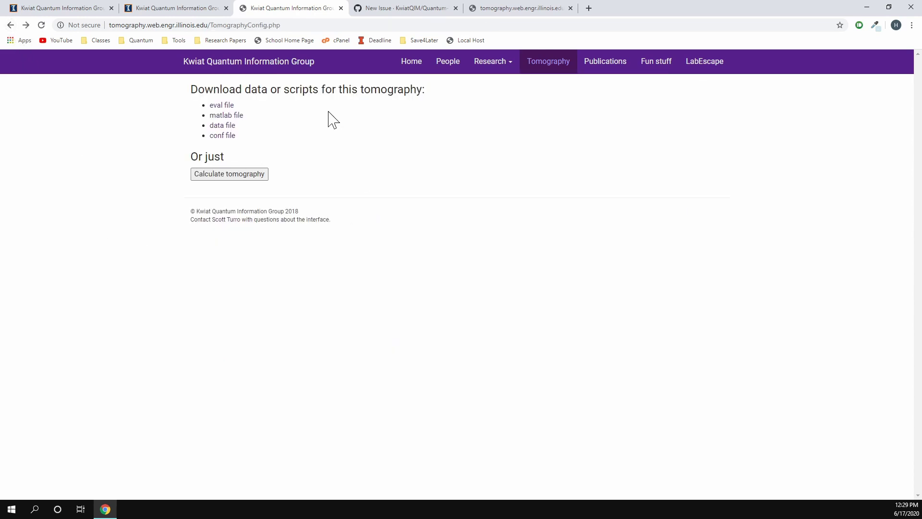
click(222, 105)
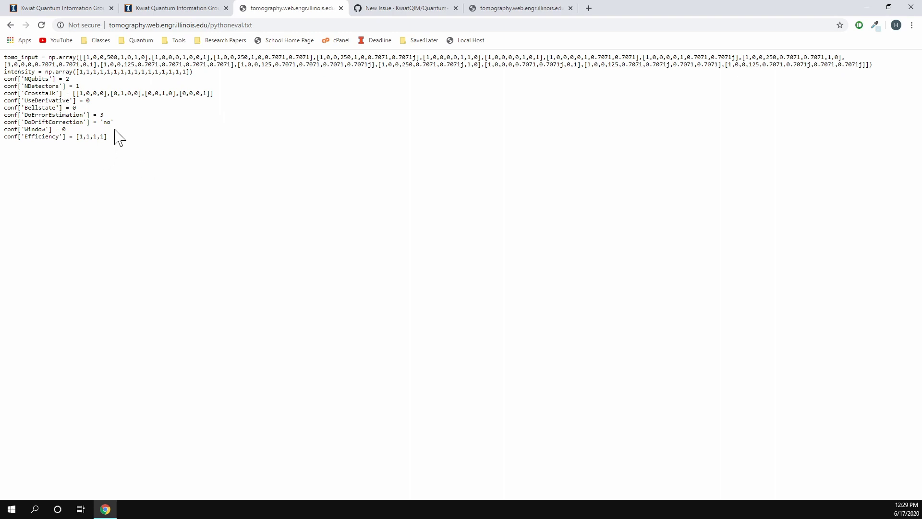
click(11, 25)
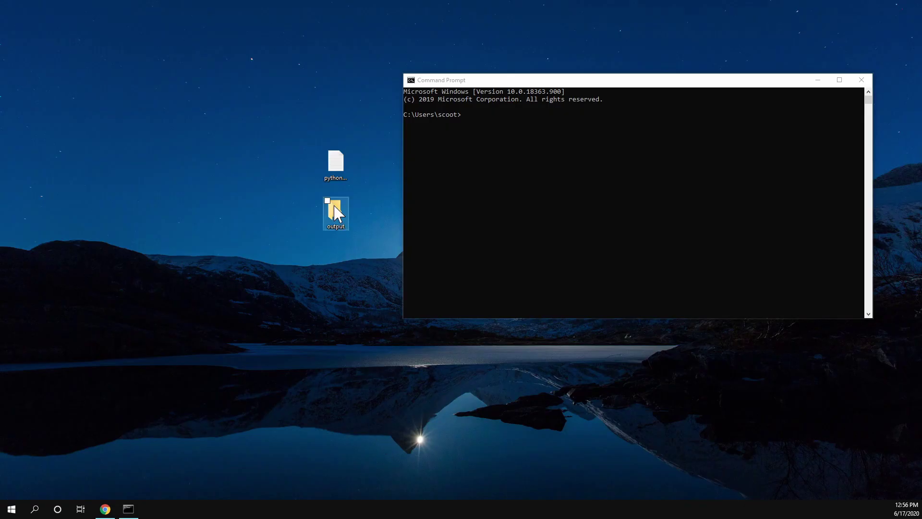
click(336, 180)
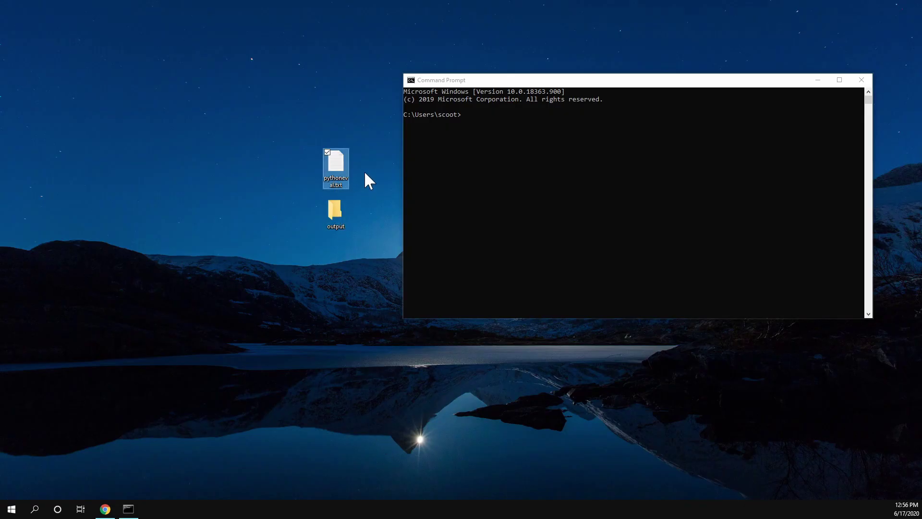
click(354, 174)
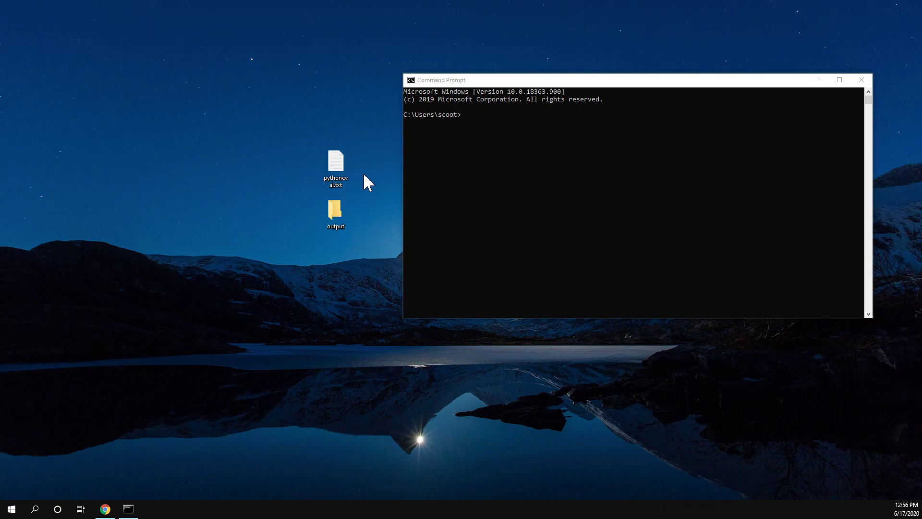
click(339, 168)
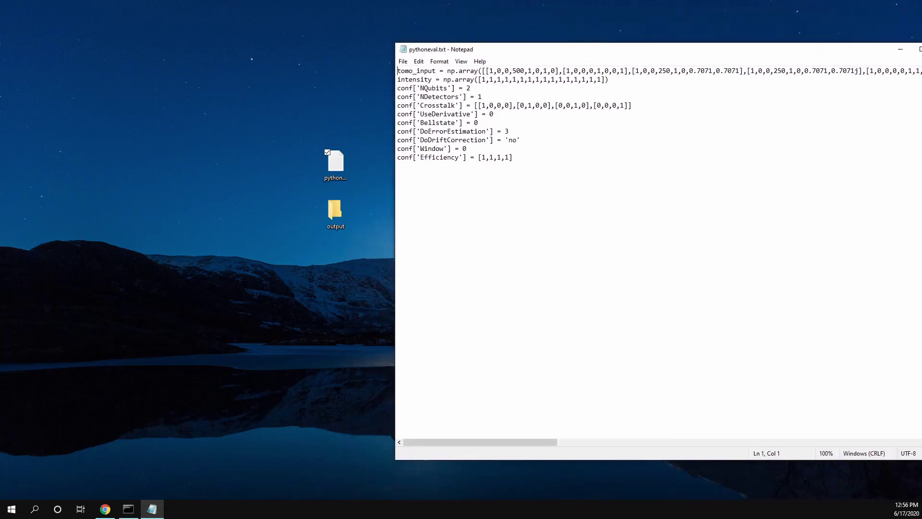
drag(680, 53, 444, 106)
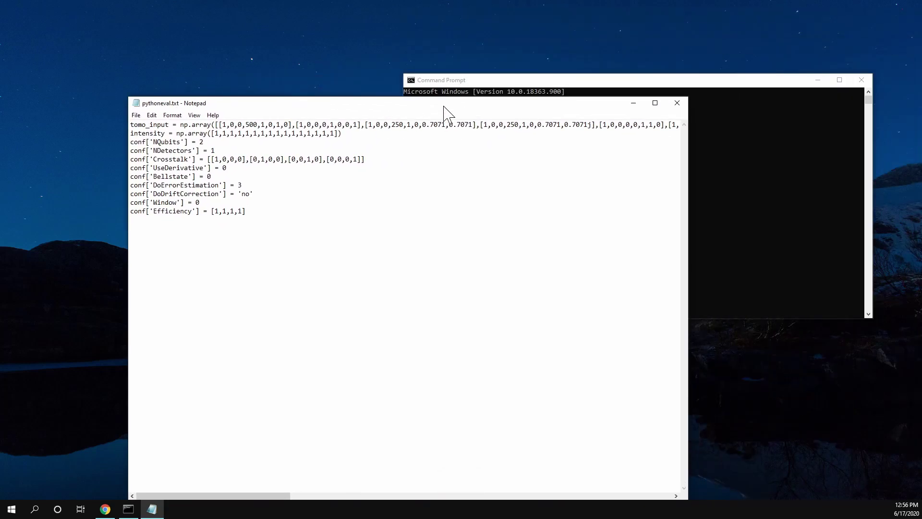
click(677, 102)
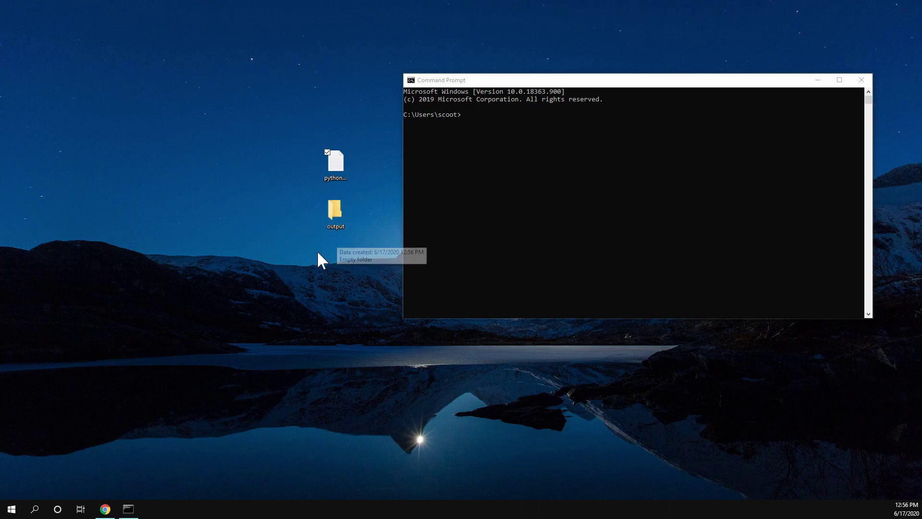
Install the quantum-tomography package with pip, getting version 1.0.1.1 installed.
click(501, 148)
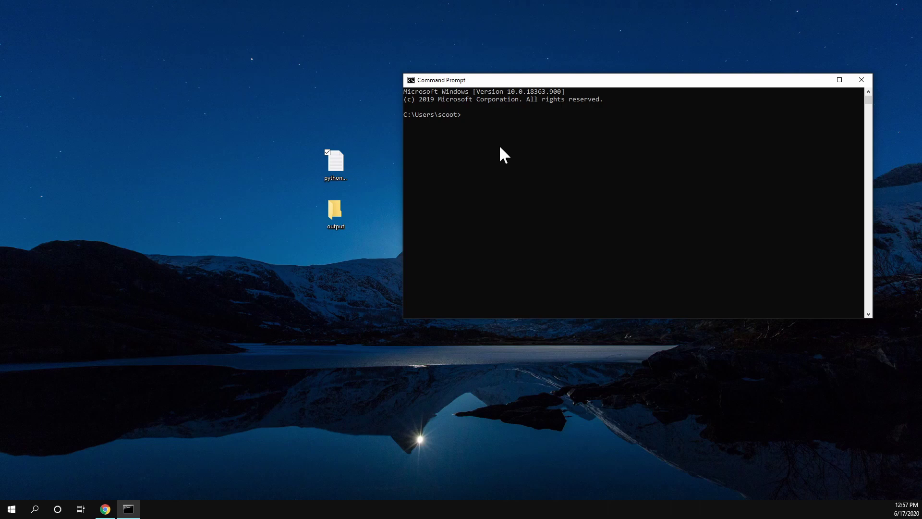
text(pip install quantum-tomography)
key(Return)
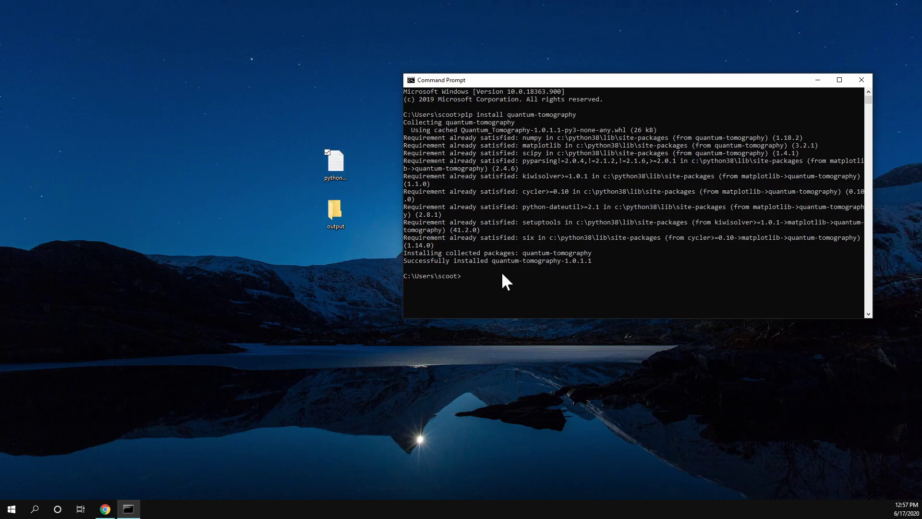
Run 'quantum-tomography -h' to list the -i evalFile, -s outPutFolder and -p options.
text(quantum-tomogy)
key(BackSpace)
text(raphy)
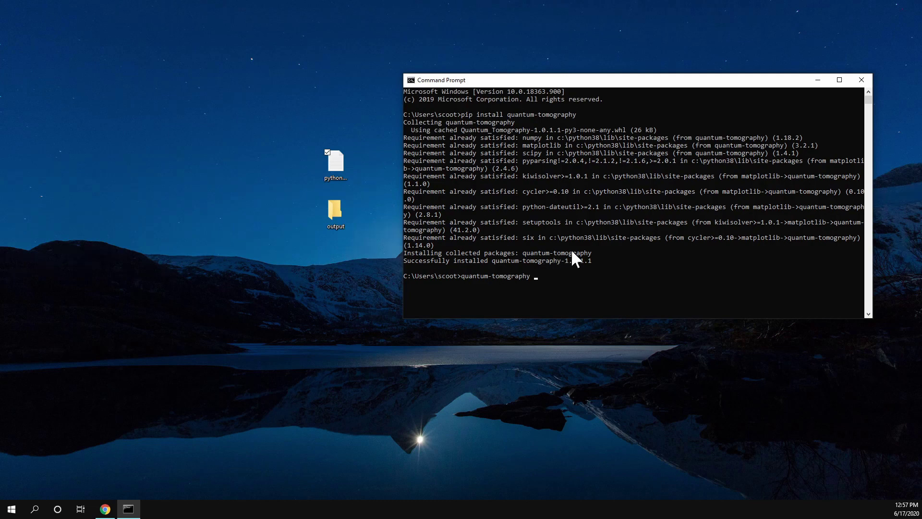
text( -h)
key(Return)
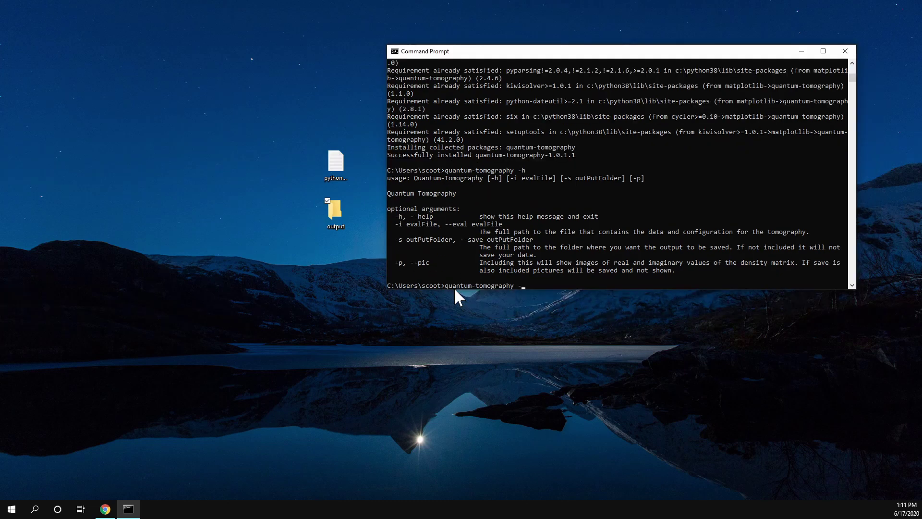
Run quantum-tomography -i desktop/pythoneval.txt -s desktop/output, producing purity 0.99927.
text(i desktop/)
text(pythoneval.txt)
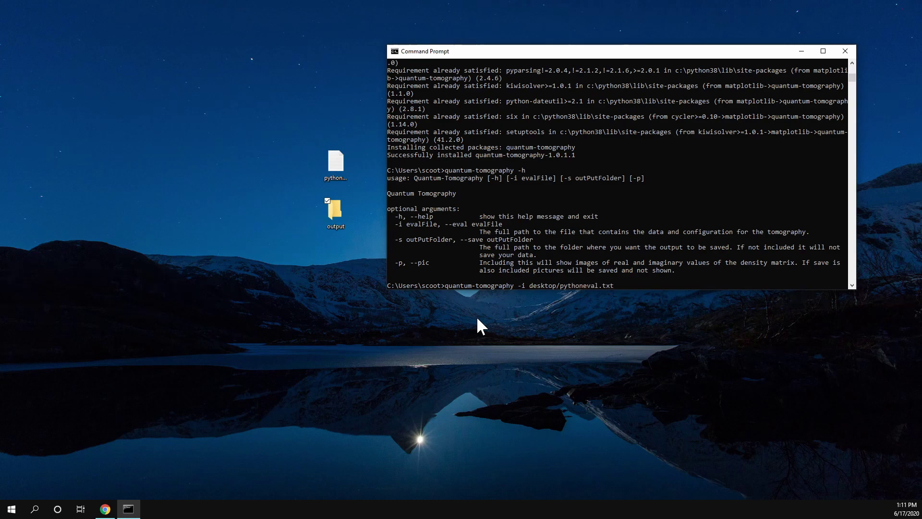
text( -s desktop/o)
text(utput)
key(Return)
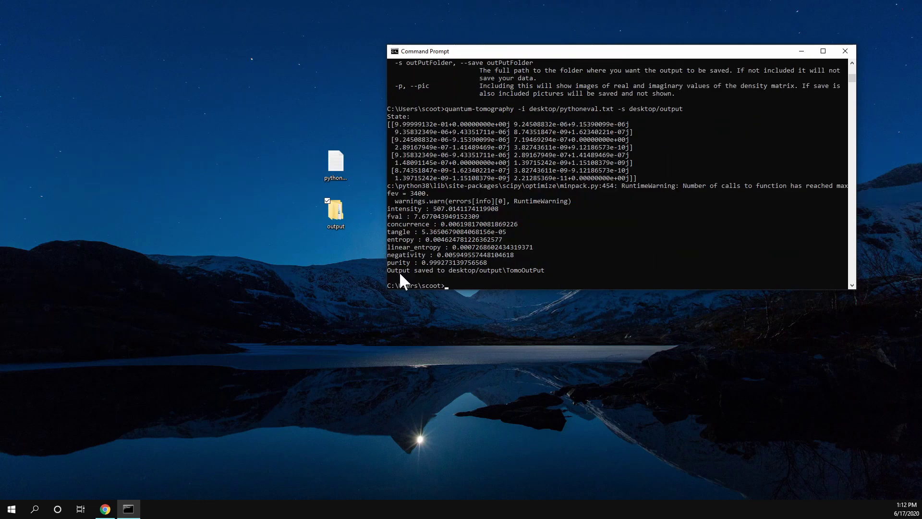
Open outPut.html from output\TomoOutPut to show Tomography Results with intensity 507.01412.
double_click(340, 222)
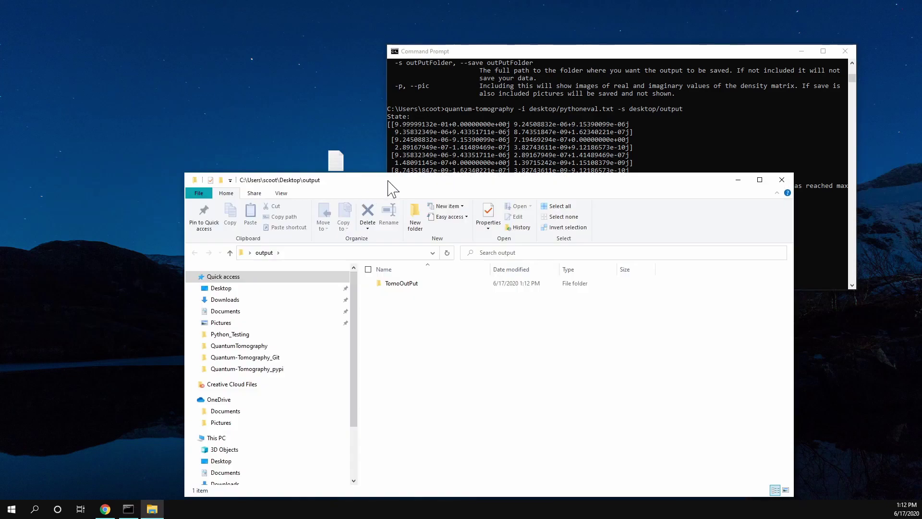
drag(389, 178, 320, 133)
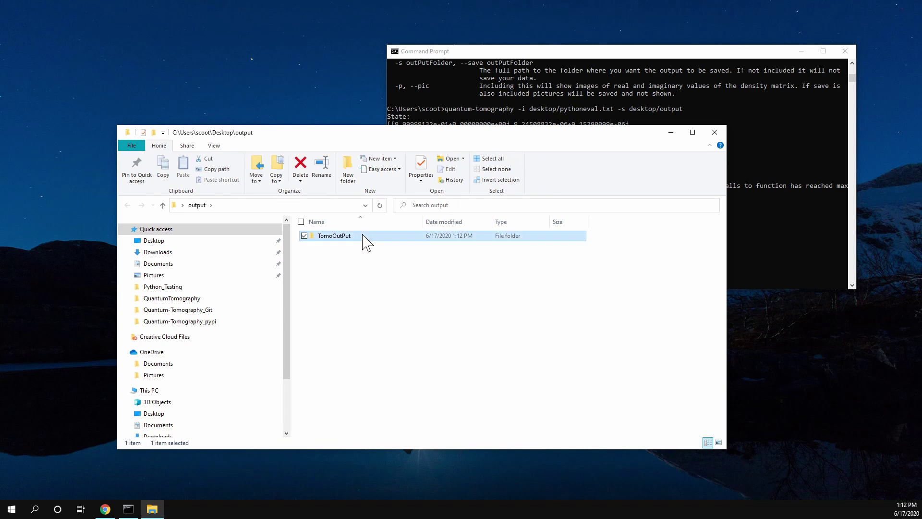
double_click(362, 235)
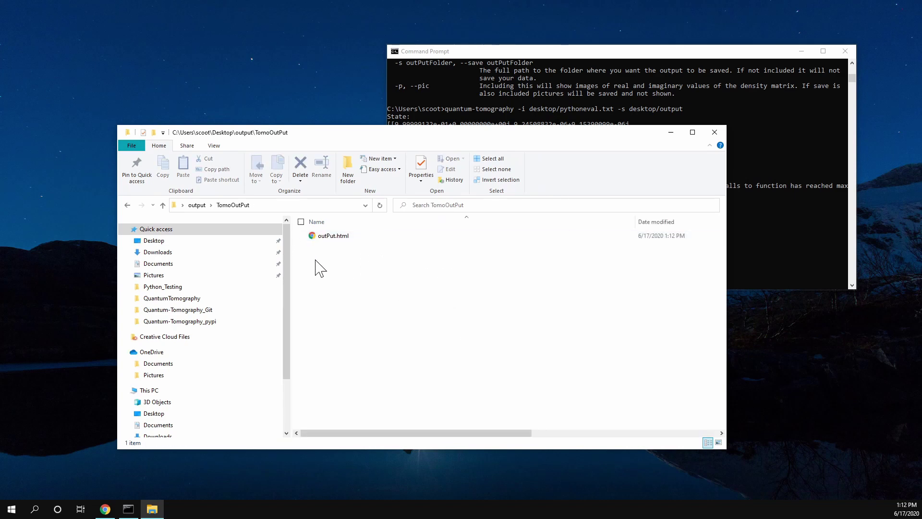
double_click(363, 235)
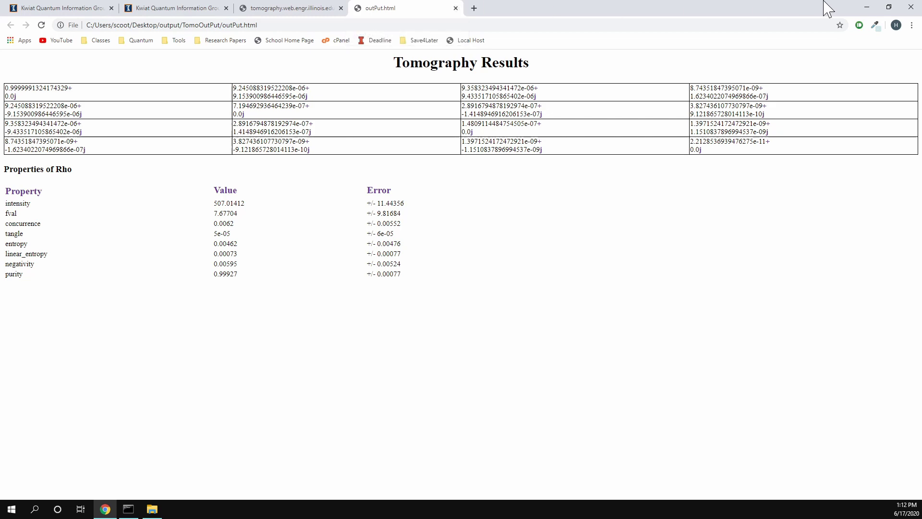
Put away the results browser and File Explorer, returning Command Prompt with the tomography output to the front.
click(867, 7)
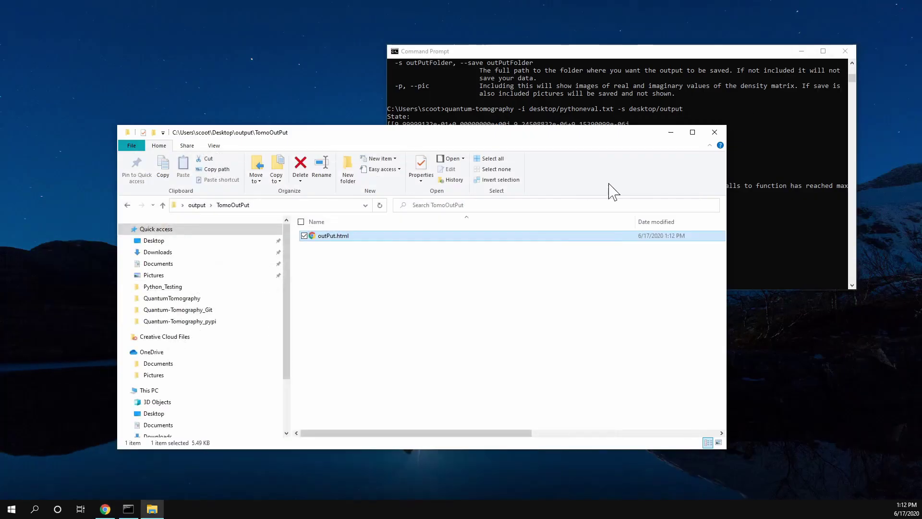
click(677, 142)
click(673, 136)
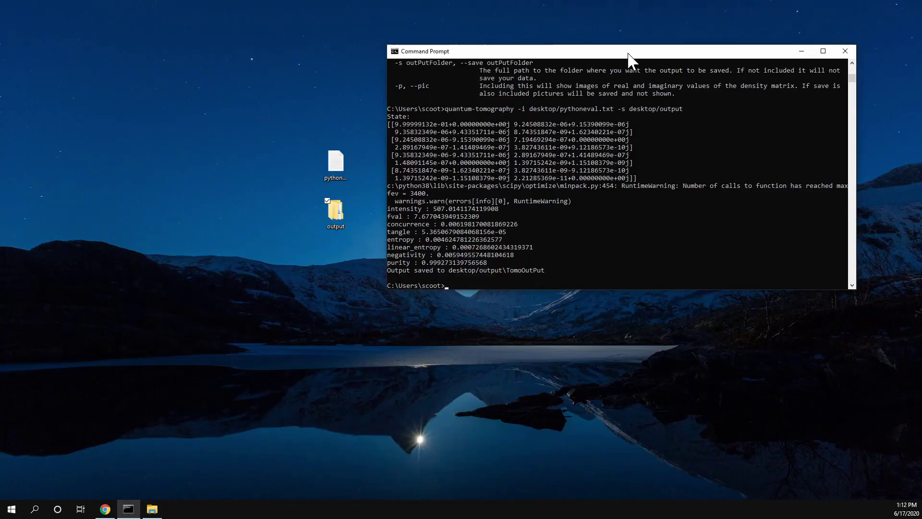